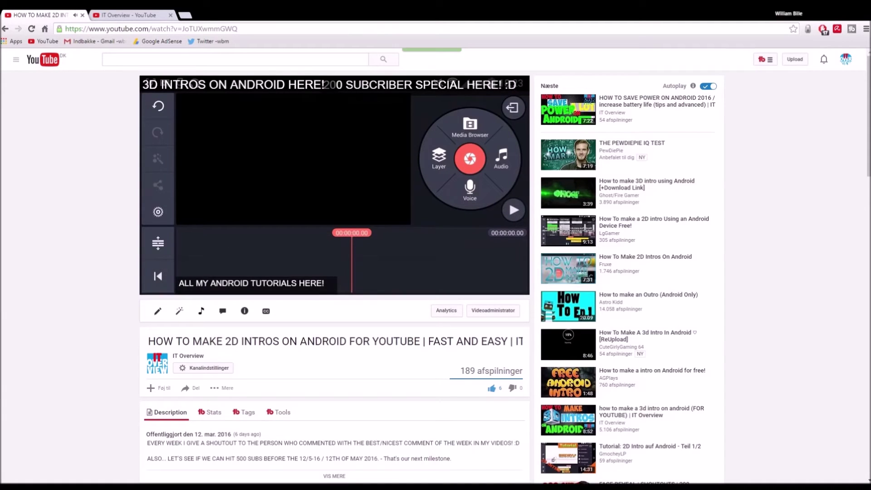
# Step: Pause the 'HOW TO MAKE 2D INTROS ON ANDROID FOR YOUTUBE' video on its watch page
pyautogui.click(212, 233)
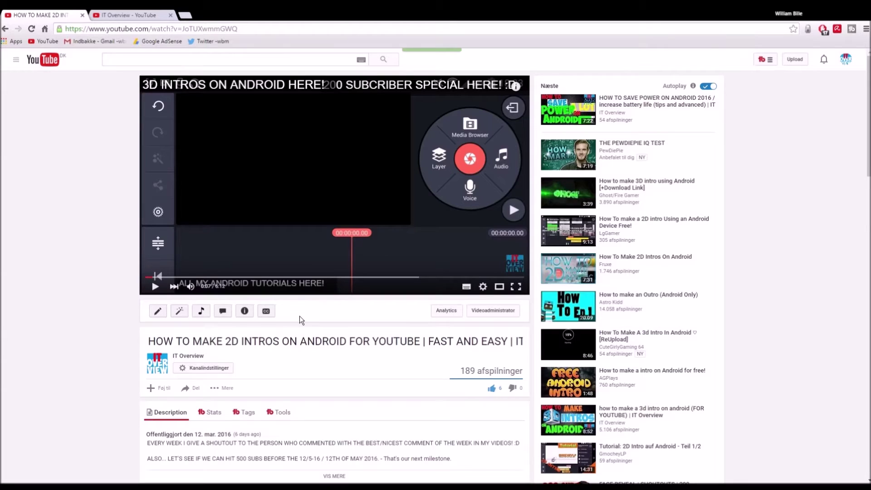
# Step: Scroll below the player and expand the video's full description with VIS MERE
pyautogui.scroll(-4, 321, 335)
pyautogui.scroll(4, 320, 336)
pyautogui.scroll(-8, 321, 338)
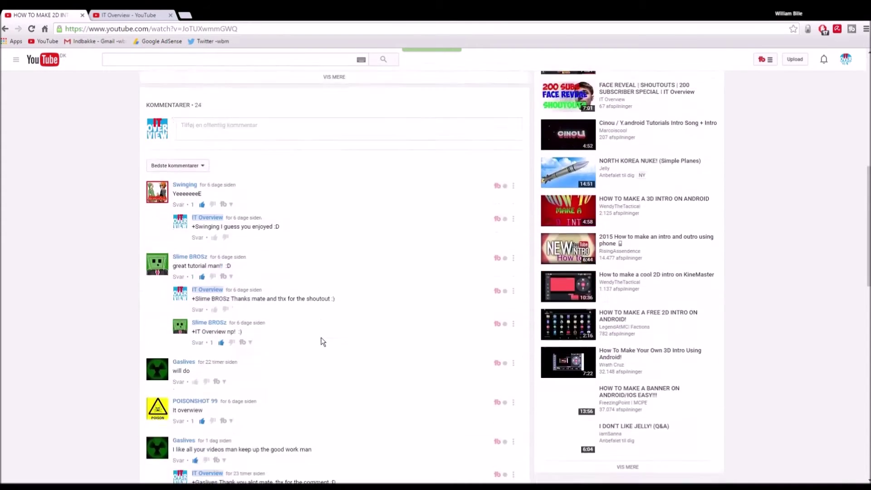
pyautogui.scroll(8, 323, 341)
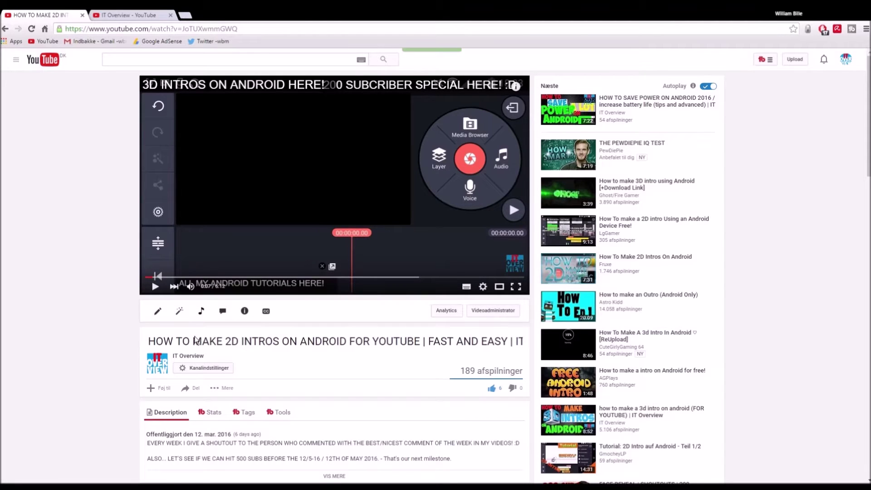
pyautogui.scroll(-2, 198, 339)
pyautogui.click(330, 396)
pyautogui.scroll(-2, 329, 390)
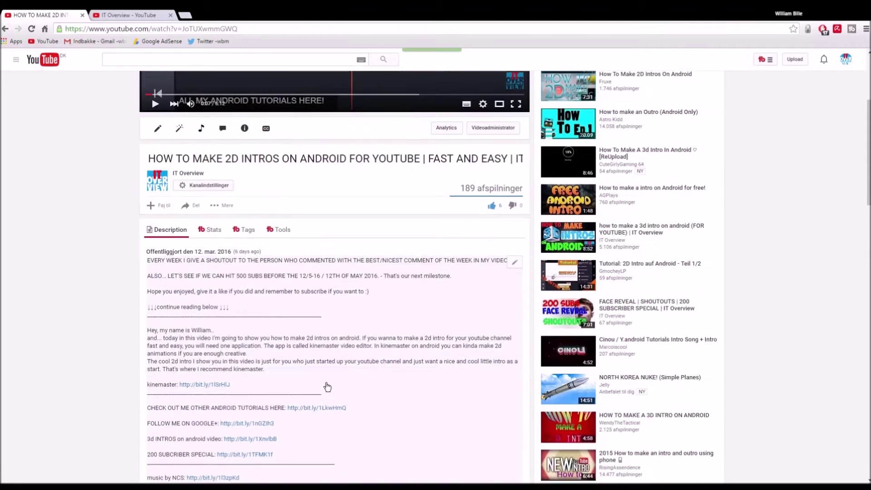
pyautogui.scroll(-4, 519, 284)
pyautogui.scroll(2, 498, 246)
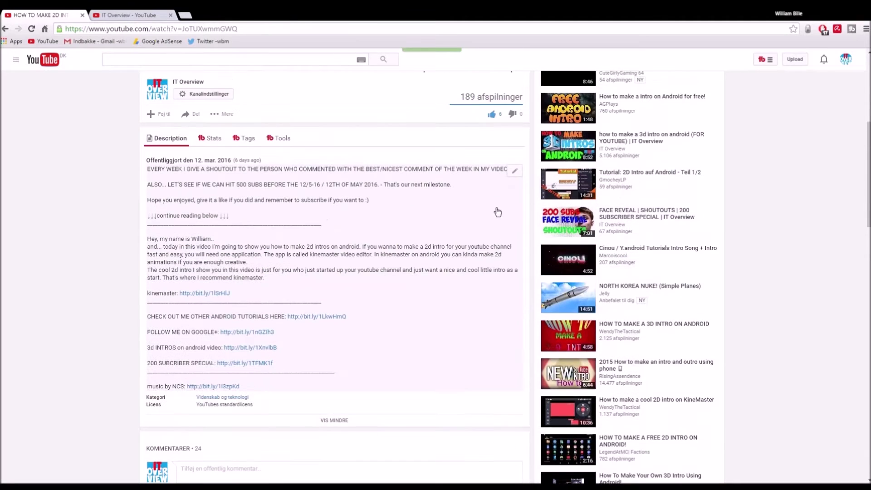
# Step: Open the description in the editor and drag its text area taller
pyautogui.click(517, 171)
pyautogui.scroll(6, 410, 231)
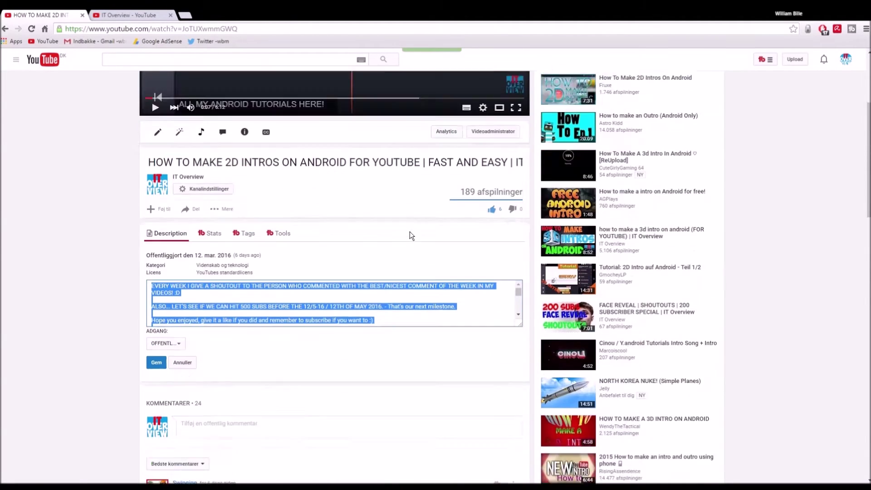
pyautogui.moveTo(520, 367); pyautogui.dragTo(495, 479)
pyautogui.scroll(-3, 429, 414)
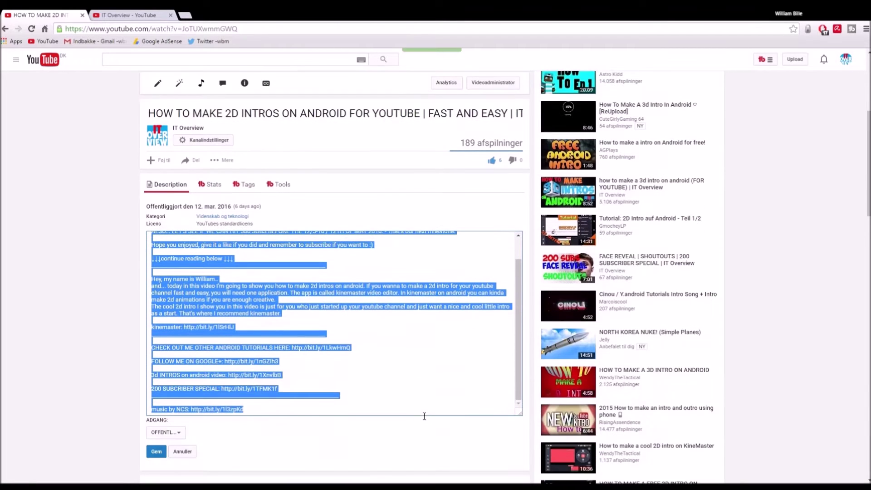
# Step: Add blank lines after the 1TFMK1f link below 200 SUBCRIBER SPECIAL
pyautogui.click(289, 392)
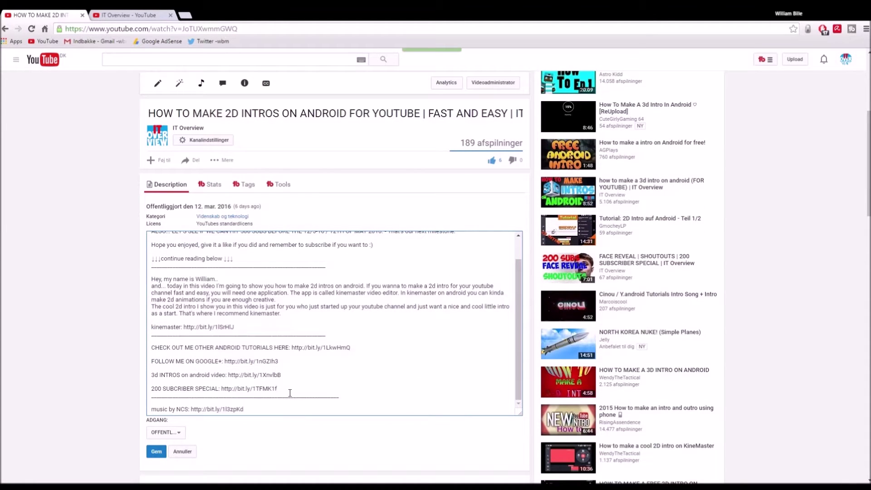
pyautogui.press('Return')
pyautogui.press('Return')
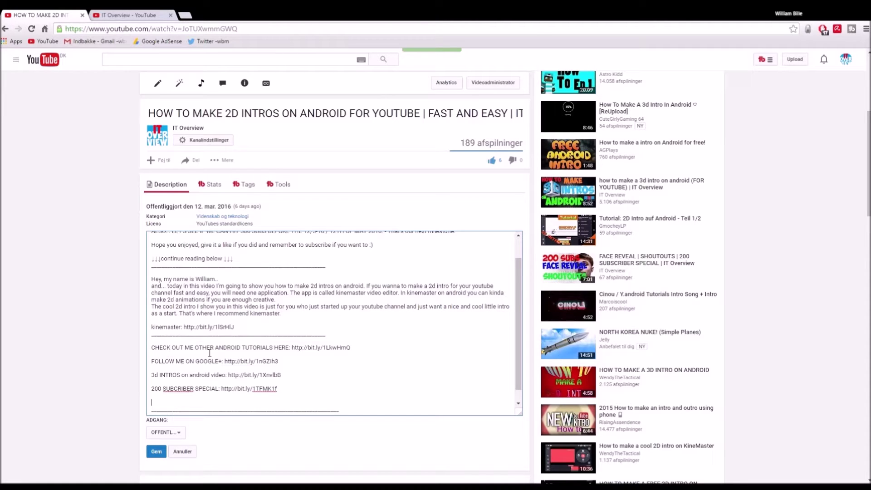
pyautogui.moveTo(292, 351); pyautogui.dragTo(344, 352)
pyautogui.click(344, 352)
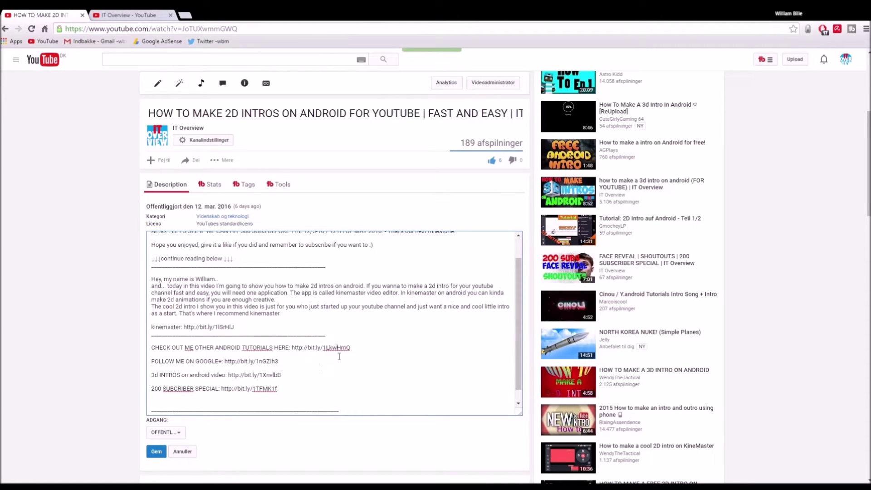
pyautogui.click(216, 404)
# Step: Copy the IT Overview channel URL and paste it on the new empty description line
pyautogui.click(130, 18)
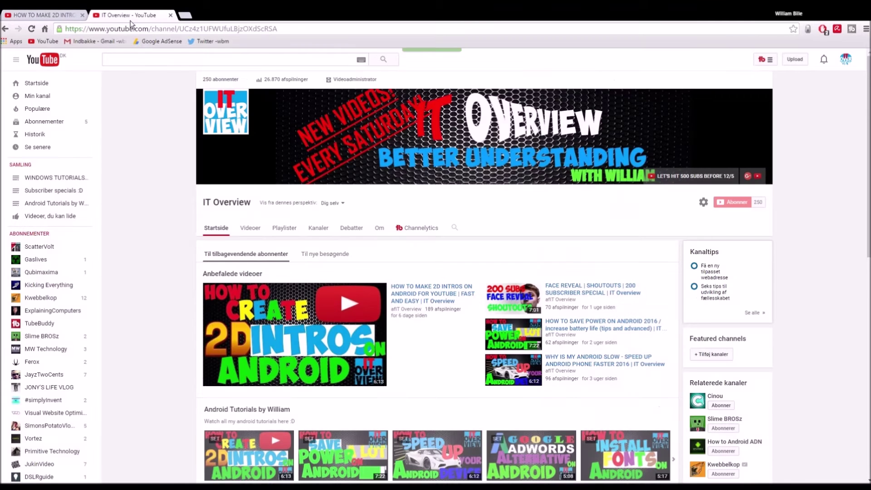
pyautogui.click(173, 29)
pyautogui.hotkey('ctrl', 'c')
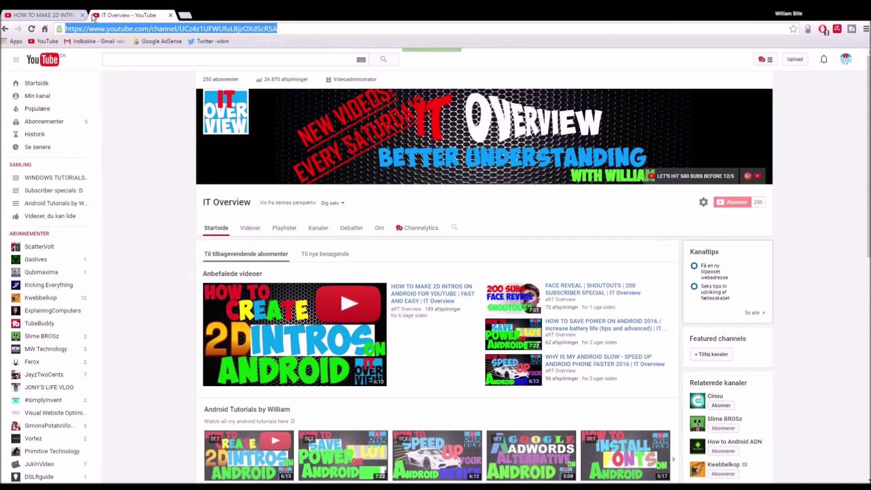
pyautogui.click(39, 13)
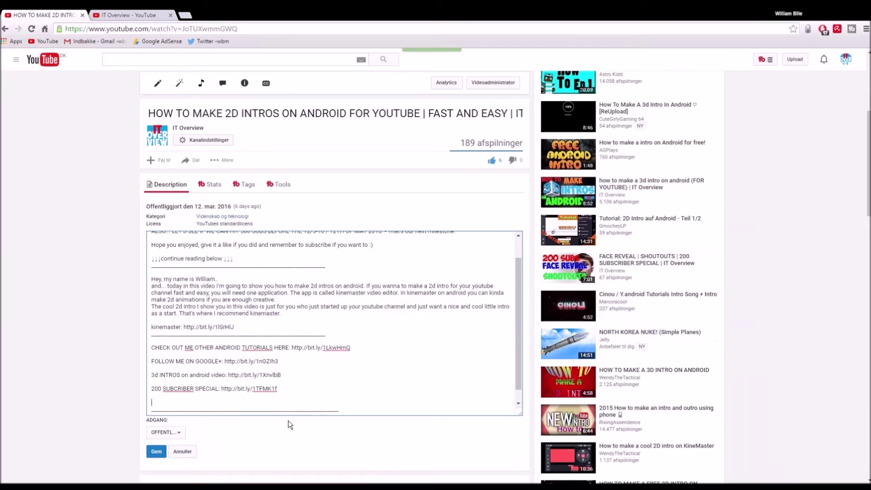
pyautogui.hotkey('ctrl', 'v')
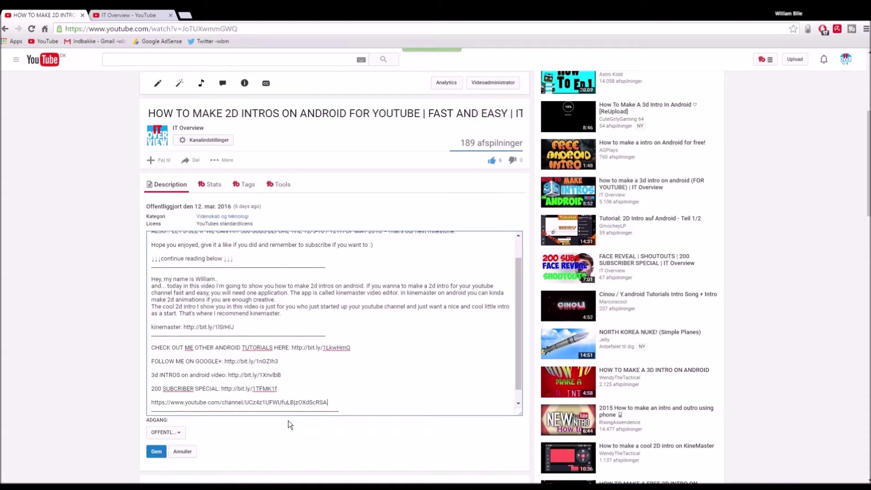
pyautogui.click(157, 460)
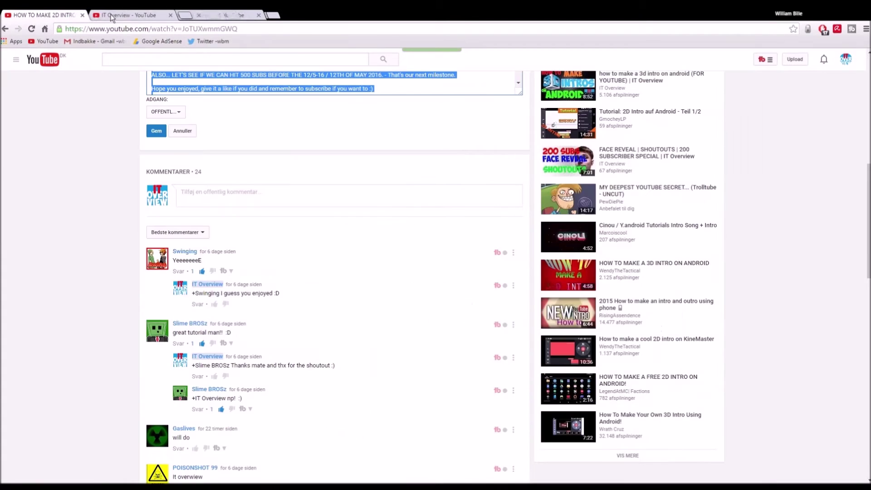
# Step: Save the edited description with Gem
pyautogui.click(258, 15)
pyautogui.click(43, 15)
pyautogui.click(118, 15)
pyautogui.click(43, 15)
pyautogui.click(156, 132)
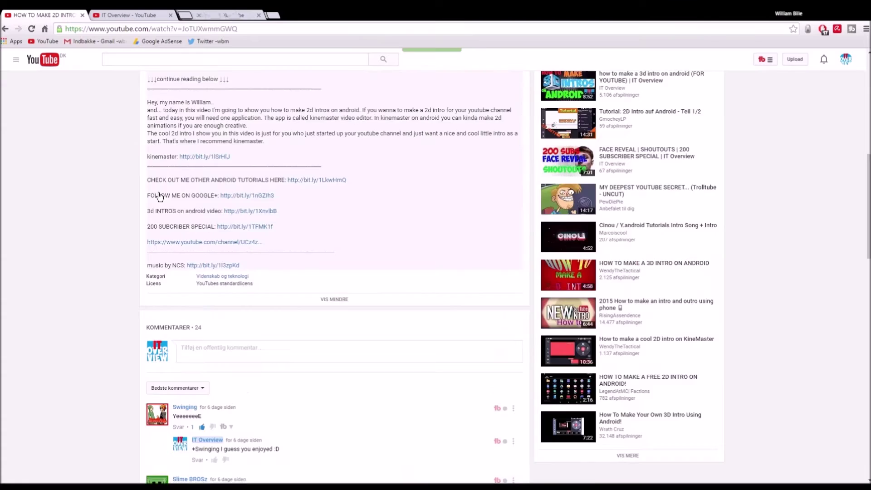
pyautogui.scroll(2, 130, 70)
# Step: Open the featured 2D intros video from the channel, follow its channel link, and close the 'Kanalen findes ikke' page
pyautogui.click(124, 14)
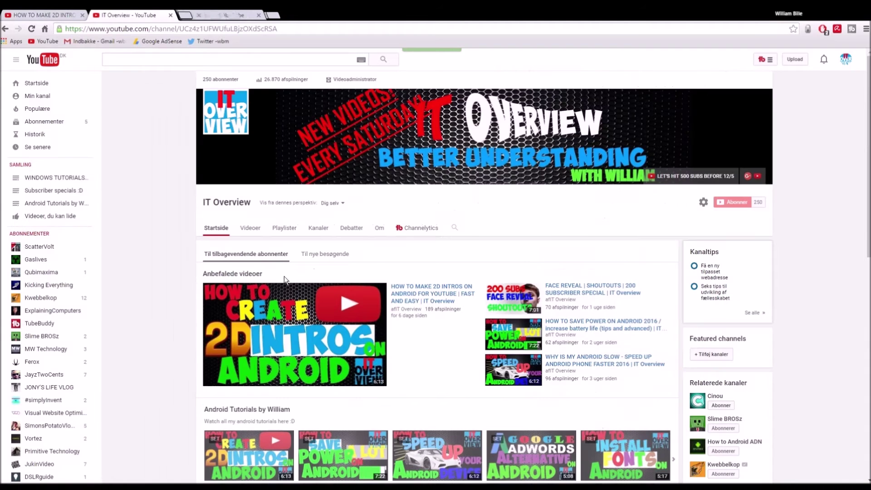
pyautogui.click(306, 341)
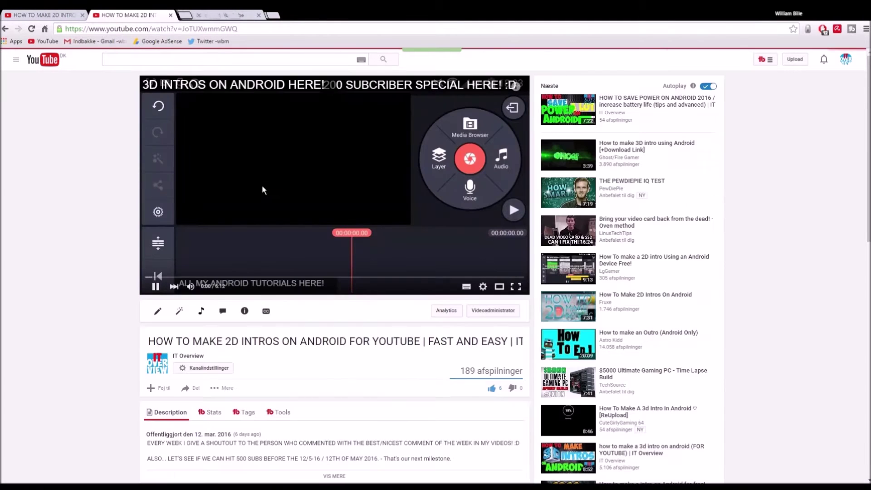
pyautogui.scroll(-4, 353, 360)
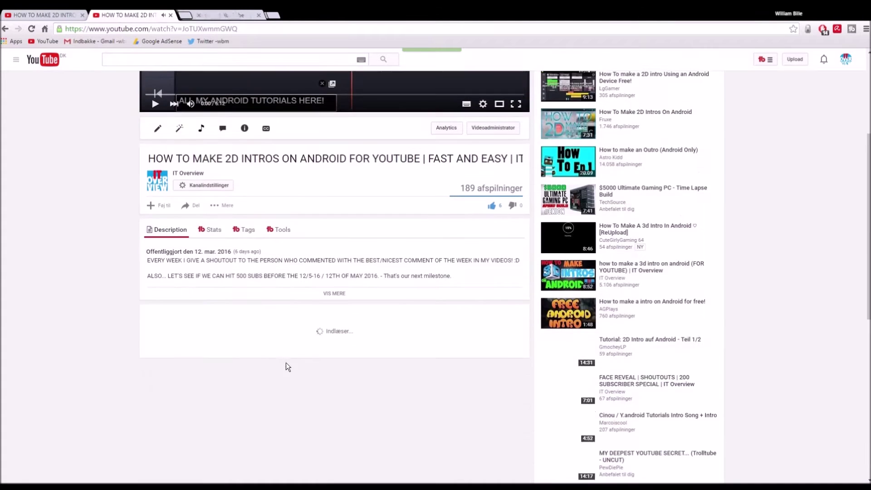
pyautogui.click(314, 303)
pyautogui.scroll(-2, 290, 335)
pyautogui.click(231, 385)
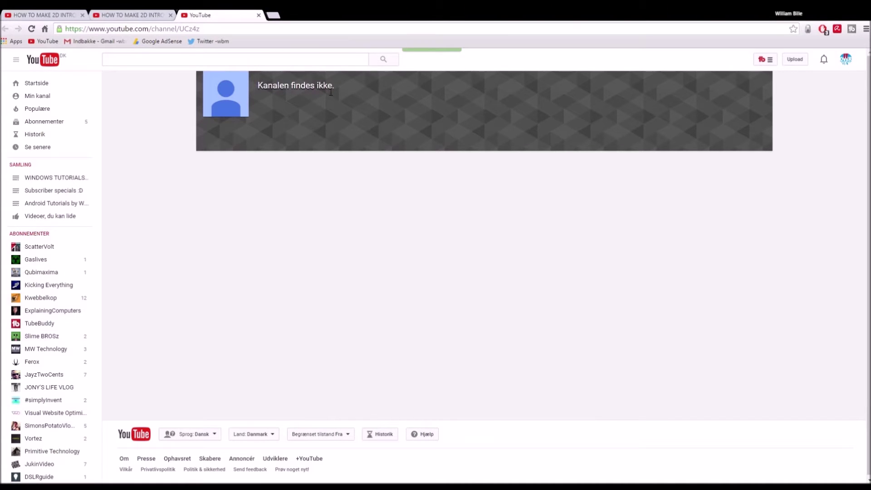
pyautogui.press('F5')
pyautogui.click(263, 20)
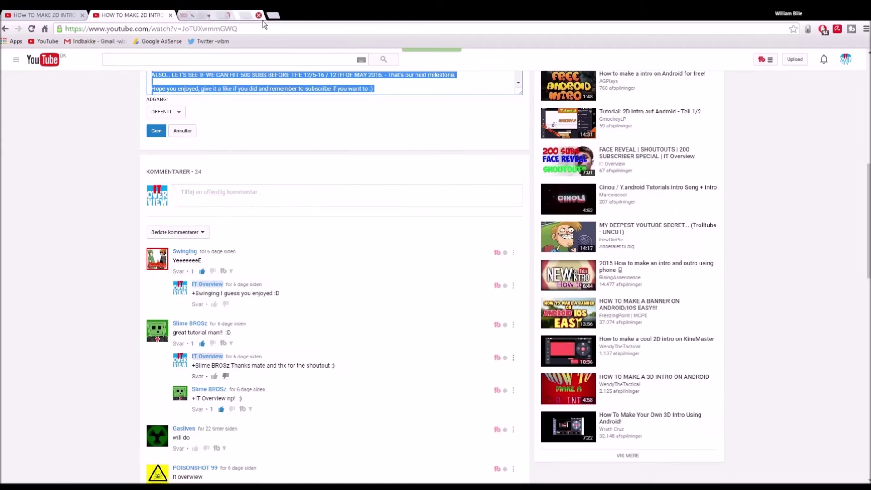
# Step: Save, reload the first video tab, pause the video and expand its description
pyautogui.click(156, 131)
pyautogui.scroll(4, 205, 228)
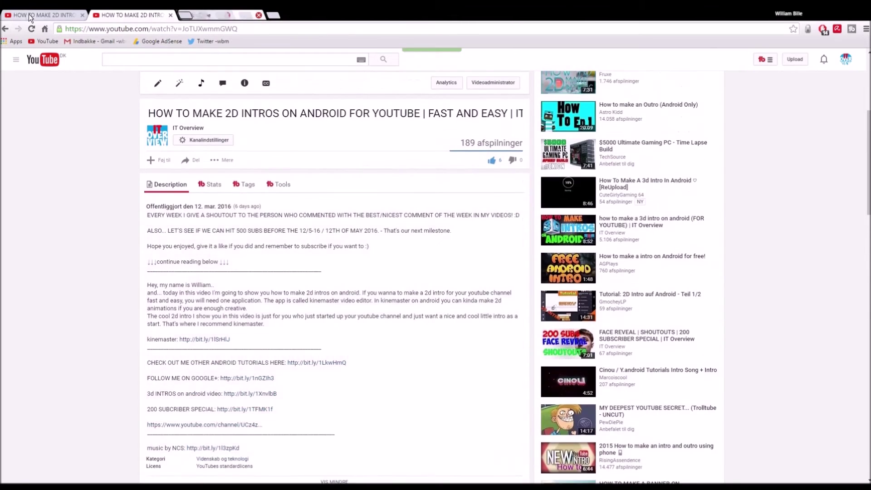
pyautogui.click(30, 17)
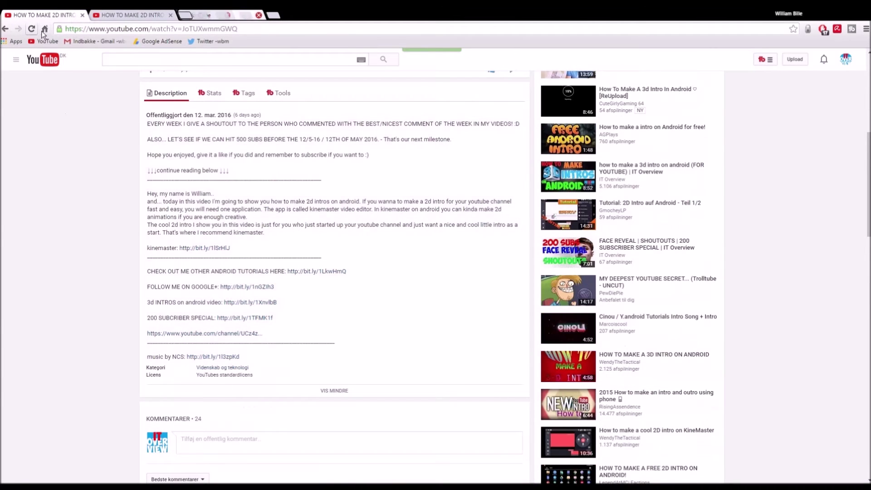
pyautogui.press('F5')
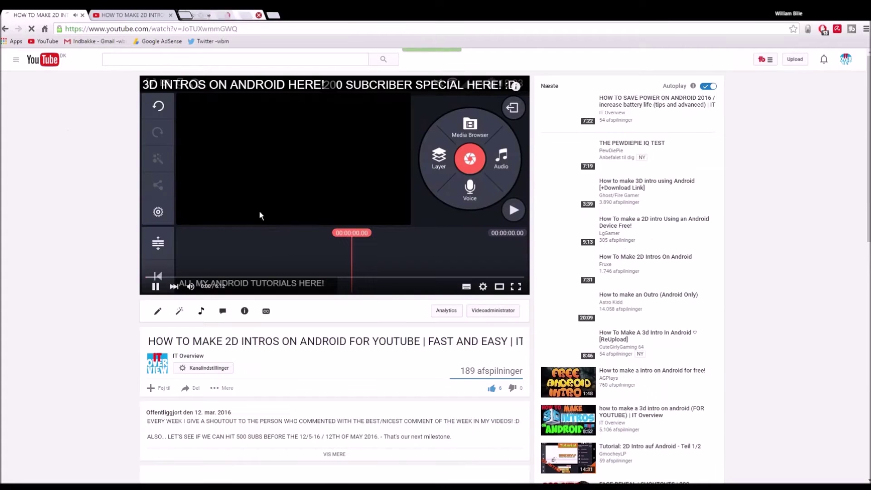
pyautogui.scroll(-2, 292, 370)
pyautogui.click(277, 176)
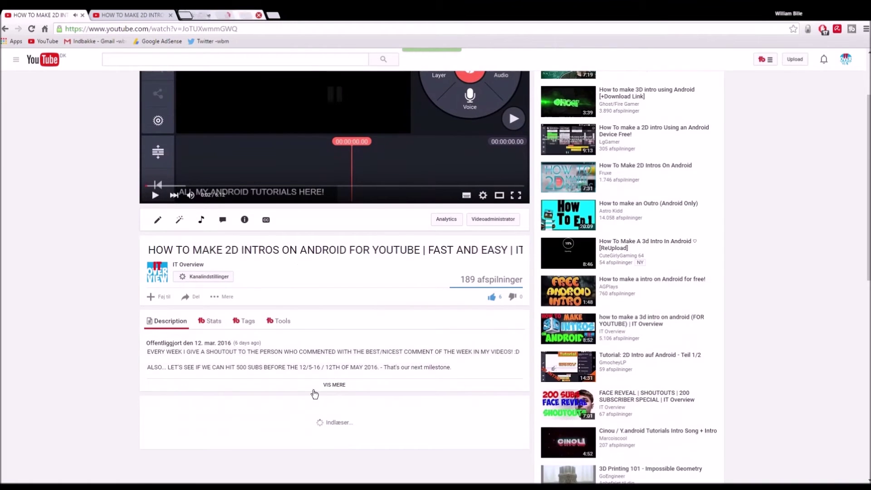
pyautogui.click(332, 385)
pyautogui.scroll(-6, 331, 399)
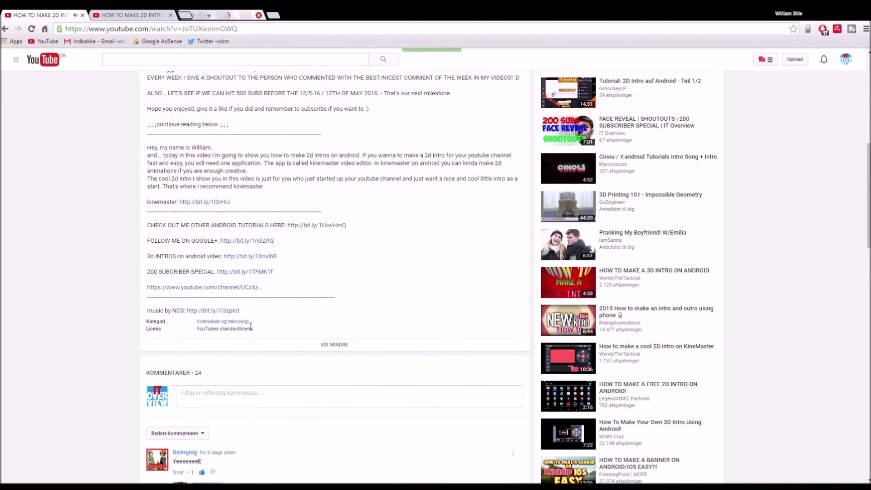
# Step: Reopen the description editor and place the caret at the end of the channel link
pyautogui.click(515, 81)
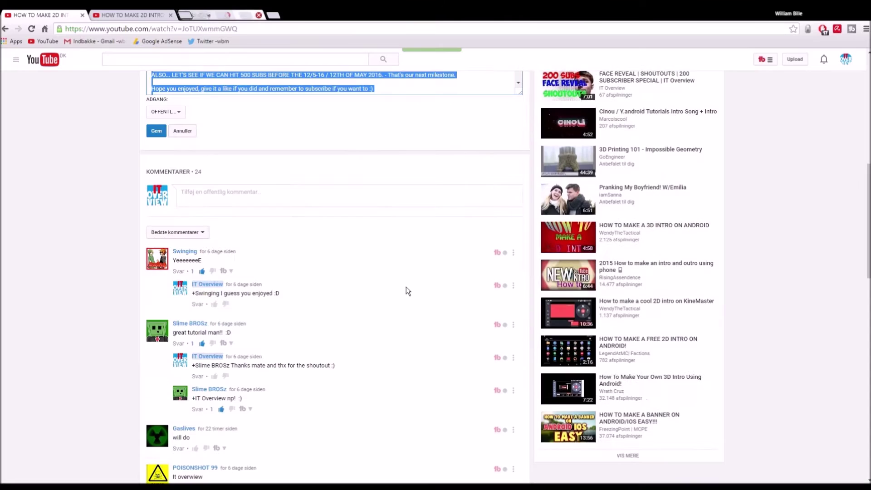
pyautogui.scroll(4, 263, 227)
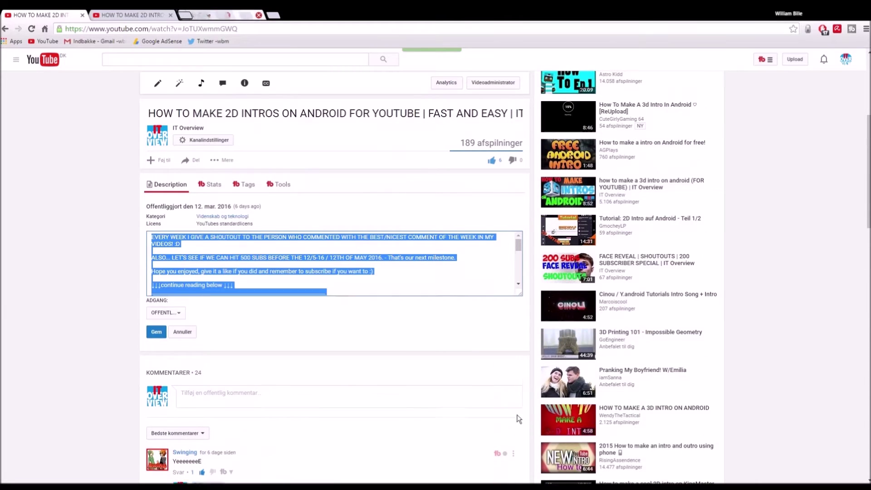
pyautogui.click(269, 432)
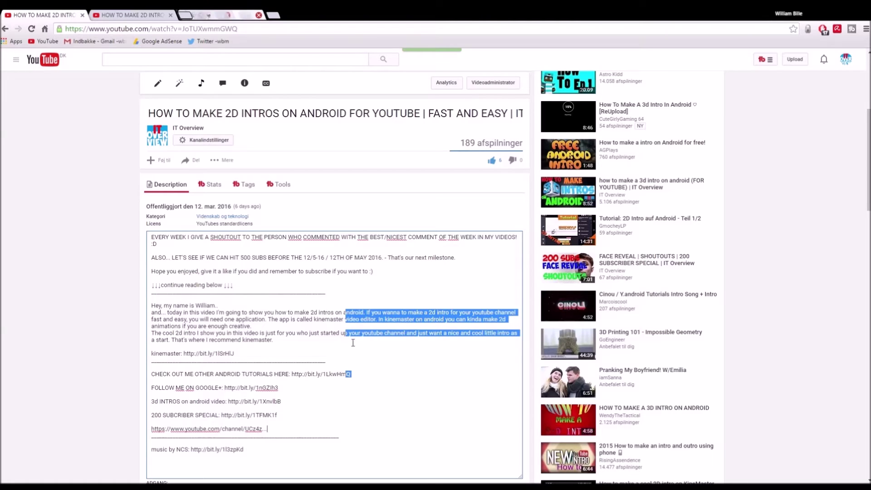
pyautogui.click(272, 437)
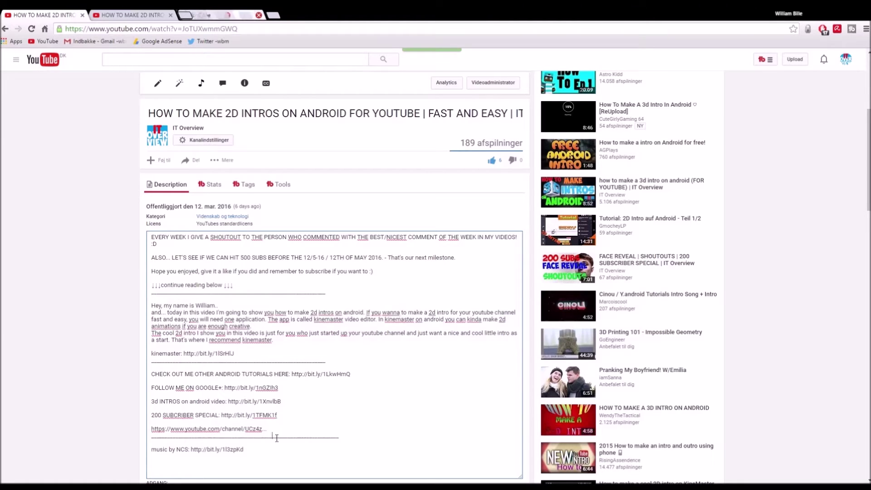
pyautogui.press('Up')
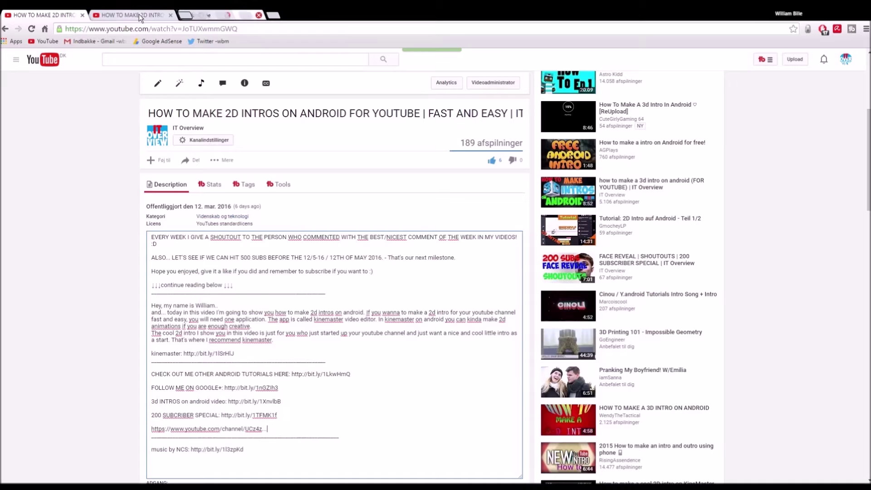
pyautogui.click(139, 14)
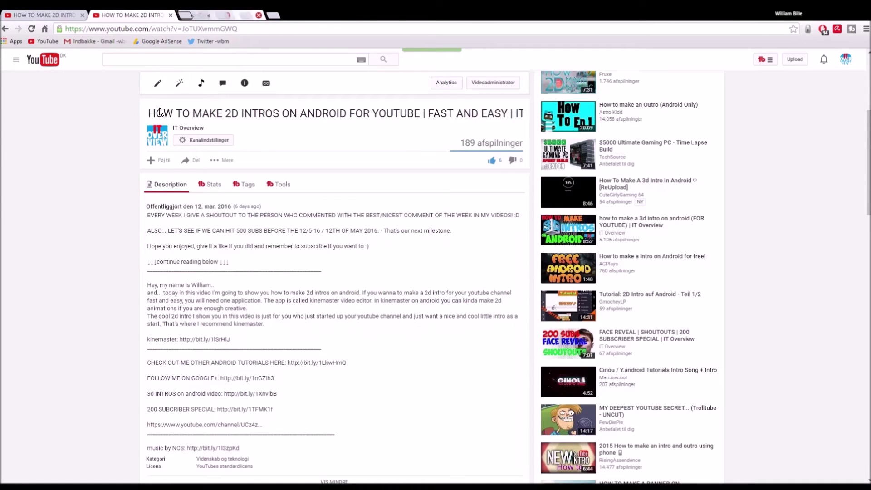
# Step: Go to the IT Overview channel from the video and copy its URL from the address bar
pyautogui.scroll(5, 149, 108)
pyautogui.click(190, 357)
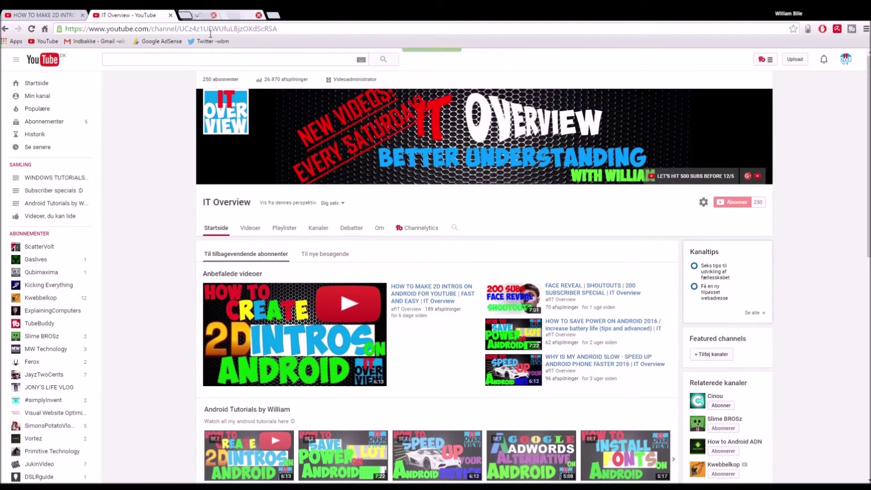
pyautogui.click(213, 33)
pyautogui.hotkey('ctrl', 'c')
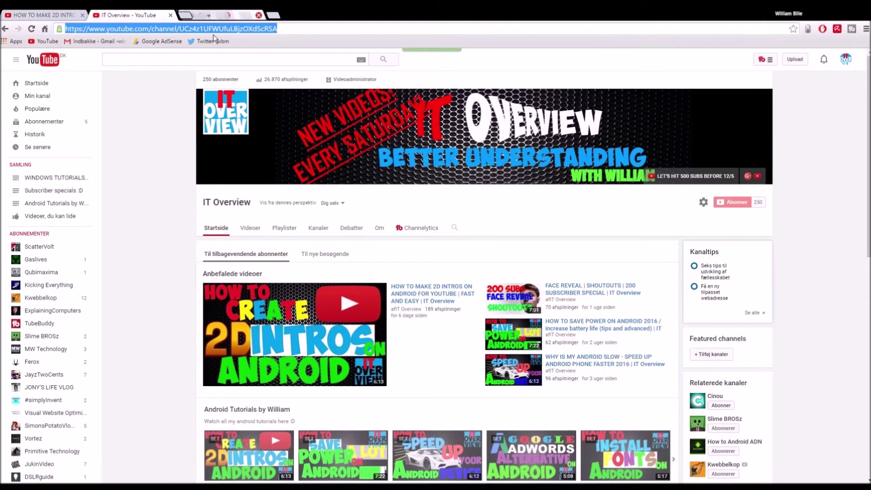
pyautogui.click(164, 113)
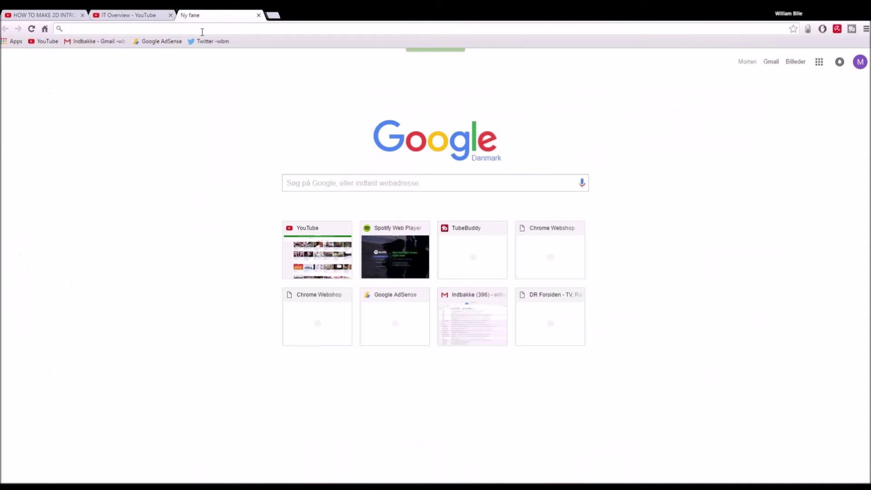
# Step: Search Google for 'bitly' from a new tab's address bar
pyautogui.write('bitly')
pyautogui.press('Return')
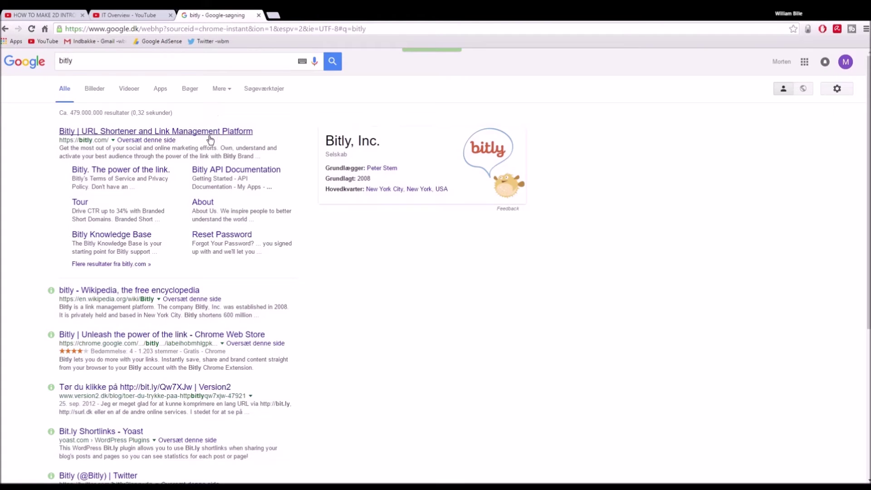
# Step: Paste the channel URL into Bitly's shortener and copy the resulting bit.ly/1RbfB7X link
pyautogui.click(210, 134)
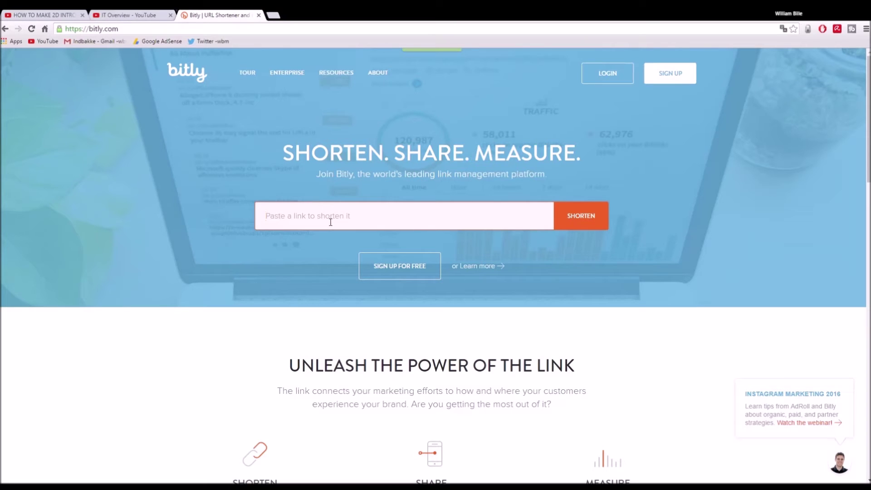
pyautogui.hotkey('ctrl', 'v')
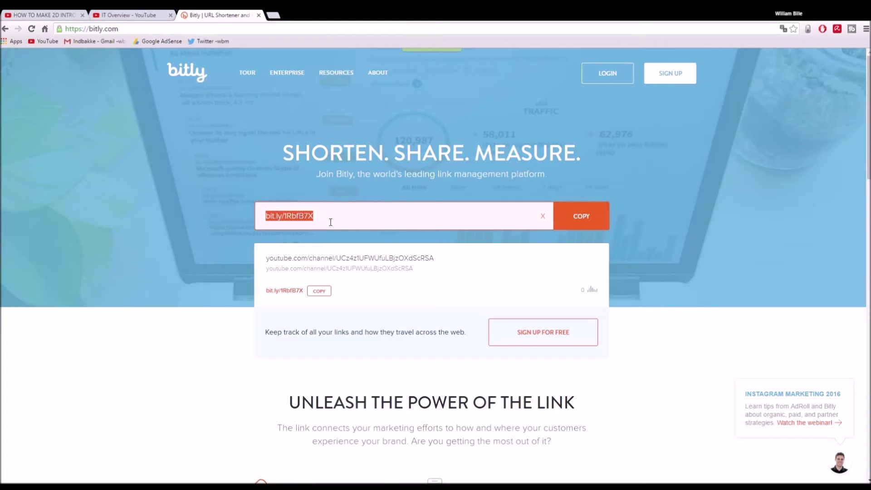
pyautogui.click(330, 222)
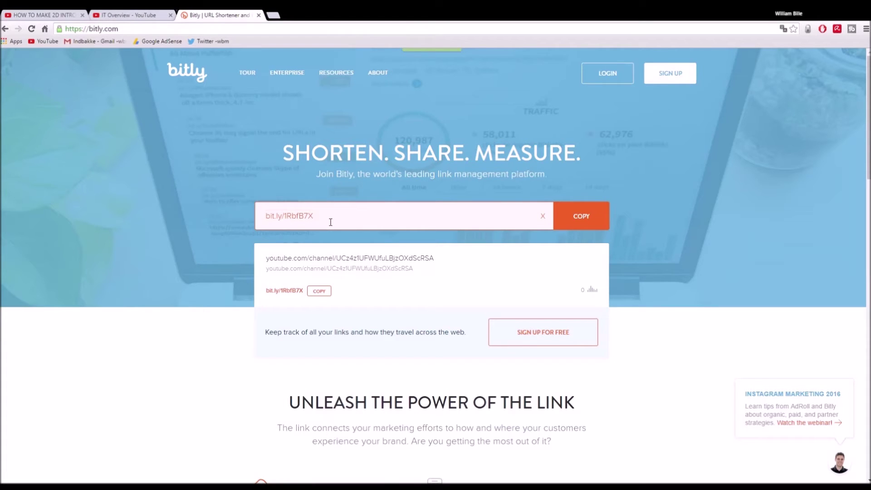
pyautogui.moveTo(330, 222); pyautogui.dragTo(248, 222)
pyautogui.hotkey('ctrl', 'c')
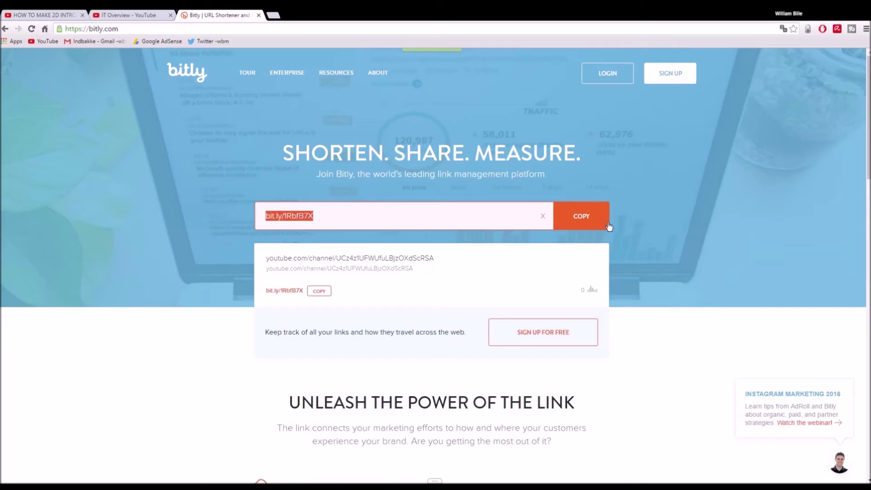
pyautogui.click(575, 224)
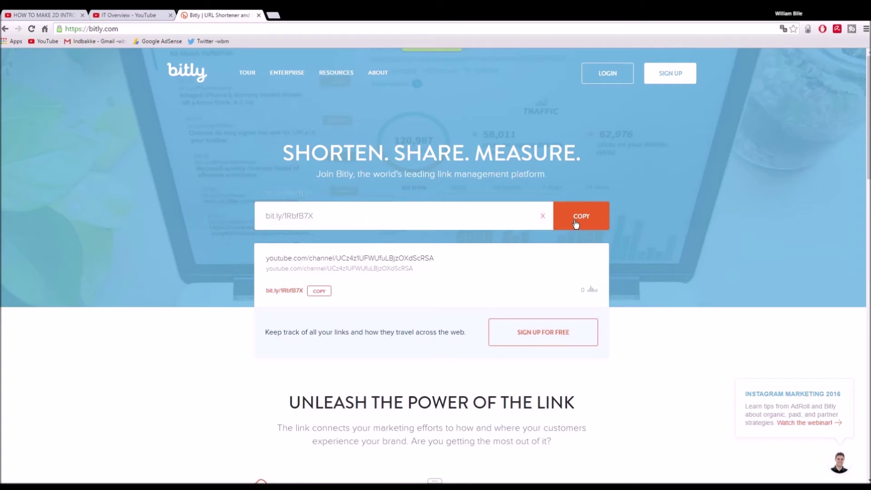
pyautogui.click(117, 16)
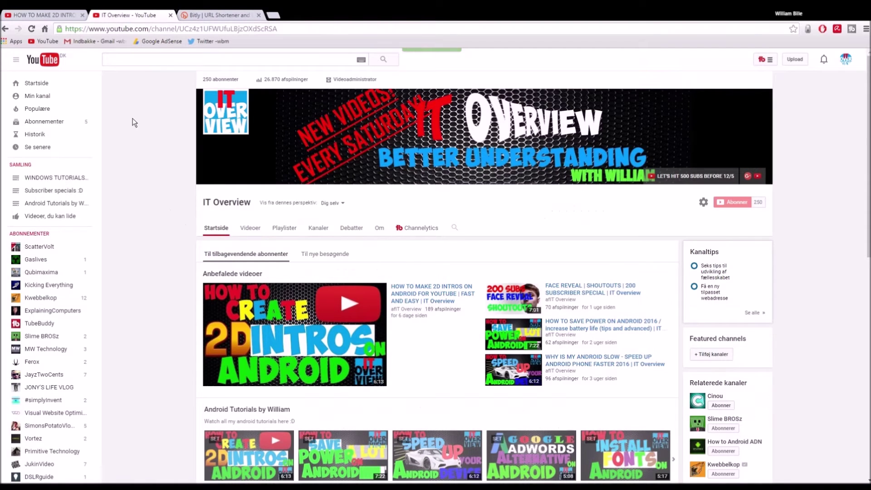
pyautogui.click(44, 16)
pyautogui.scroll(-2, 222, 335)
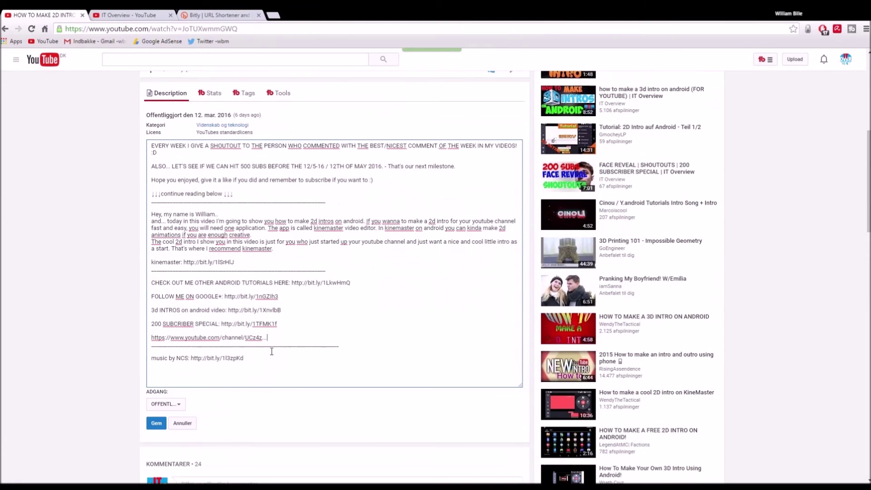
pyautogui.click(267, 344)
pyautogui.moveTo(284, 340); pyautogui.dragTo(148, 344)
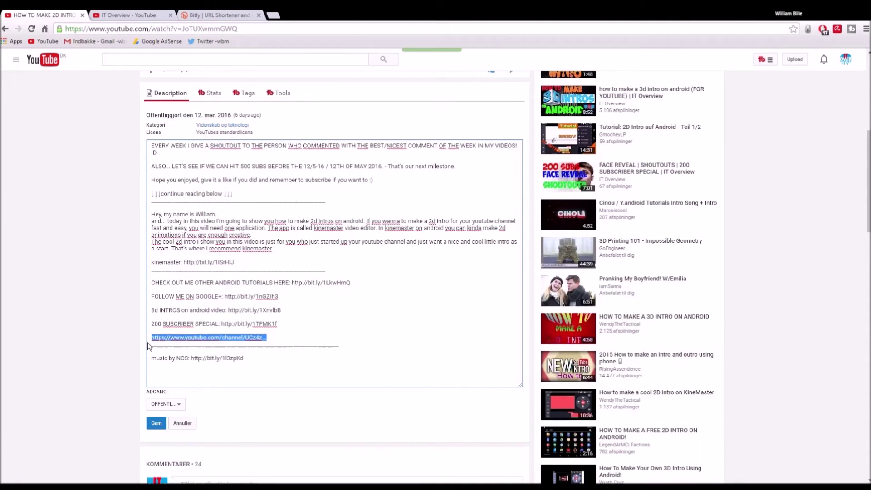
pyautogui.hotkey('ctrl', 'v')
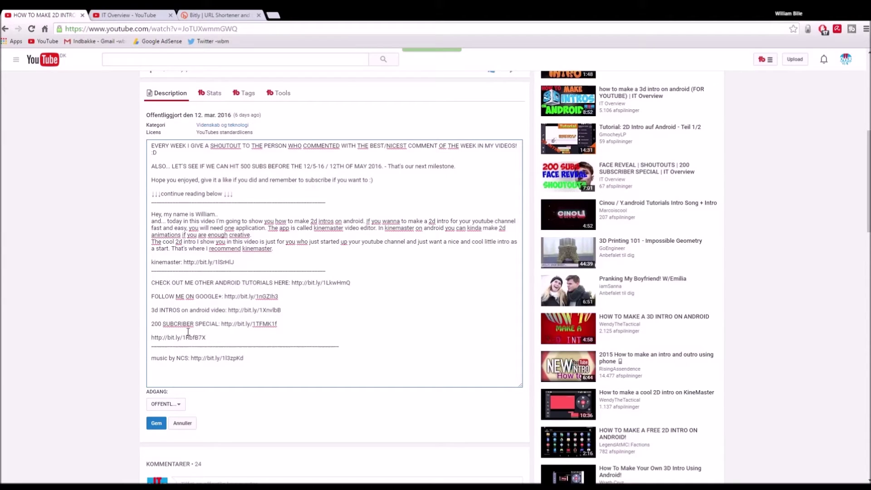
pyautogui.click(154, 425)
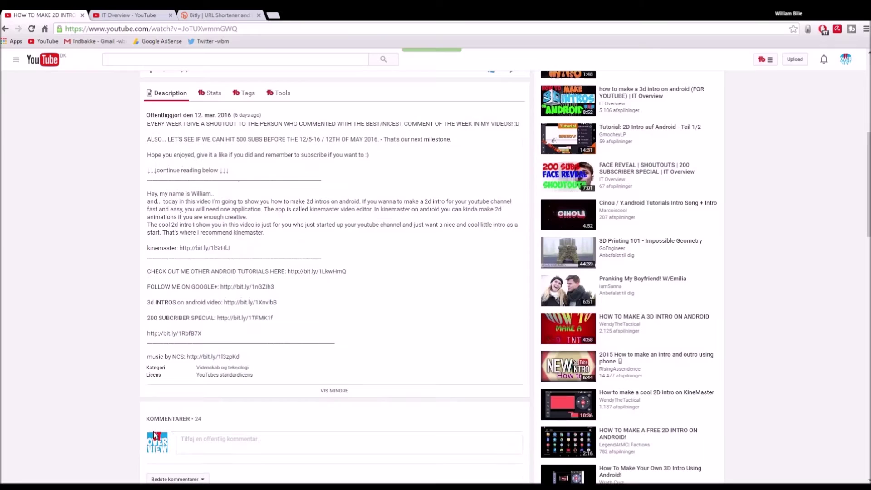
# Step: Reload the IT Overview channel page and pause the 2D intros video in the other tab
pyautogui.scroll(2, 190, 178)
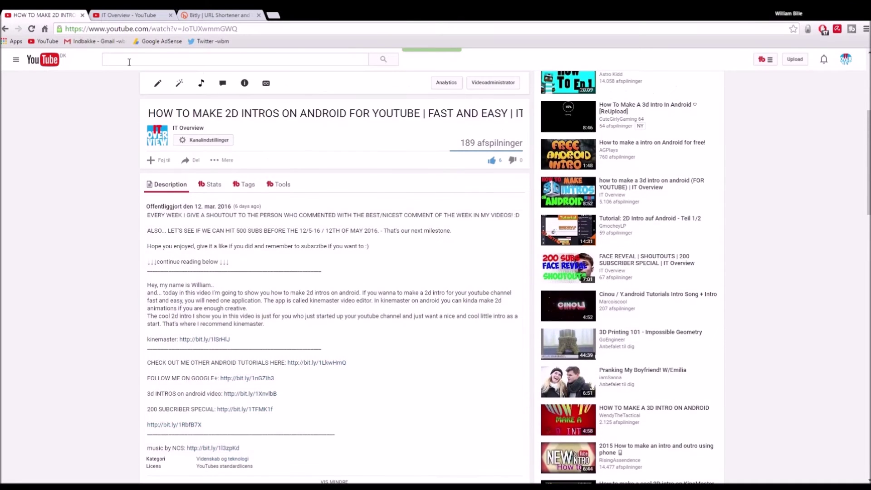
pyautogui.click(136, 15)
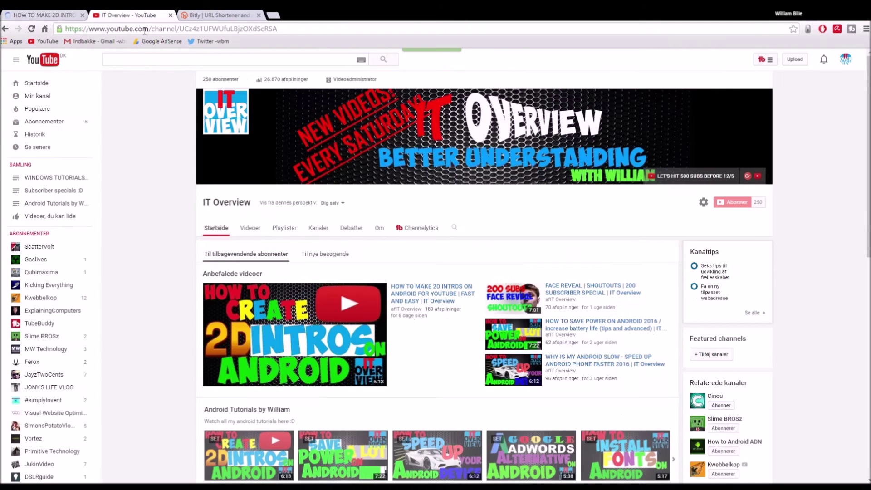
pyautogui.click(33, 30)
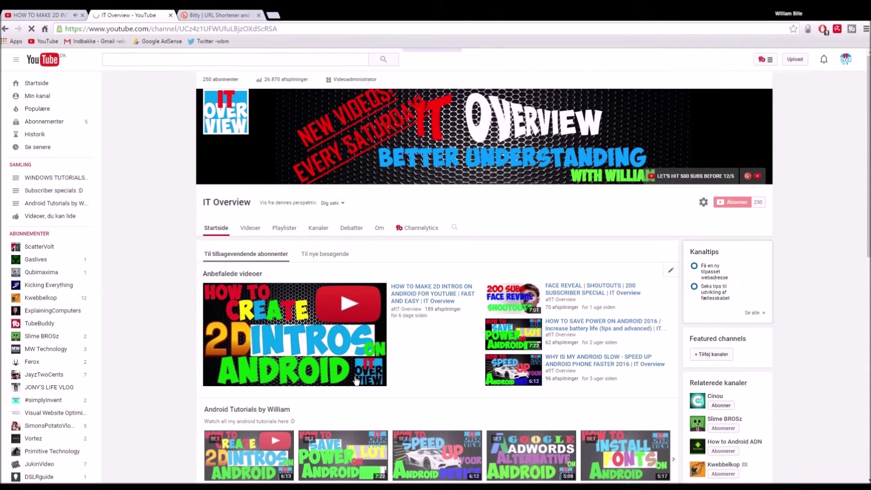
pyautogui.click(41, 15)
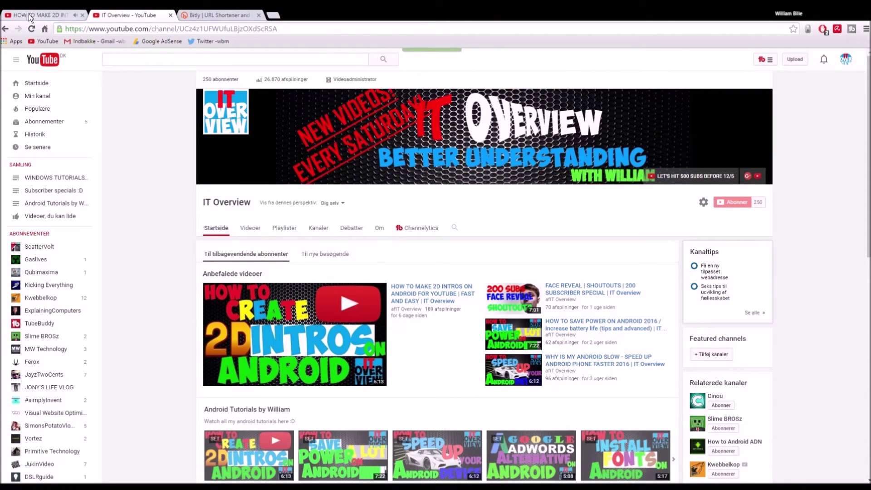
pyautogui.click(263, 214)
pyautogui.click(124, 15)
# Step: Open the channel's featured 2D intros video and expand its full description
pyautogui.click(309, 351)
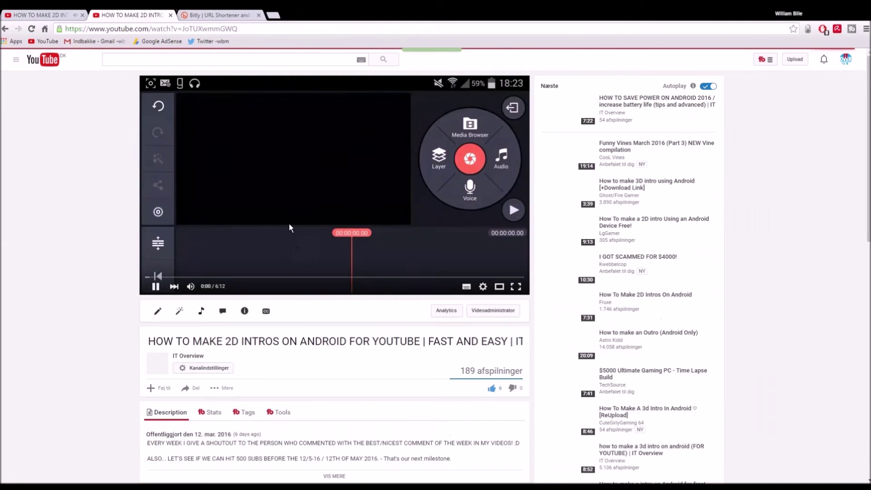
pyautogui.click(287, 208)
pyautogui.scroll(-4, 309, 318)
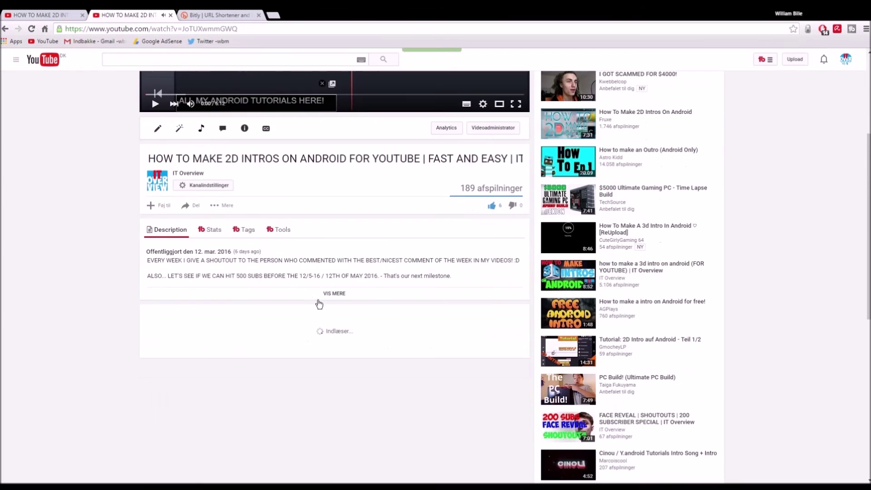
pyautogui.click(317, 301)
pyautogui.scroll(-2, 331, 326)
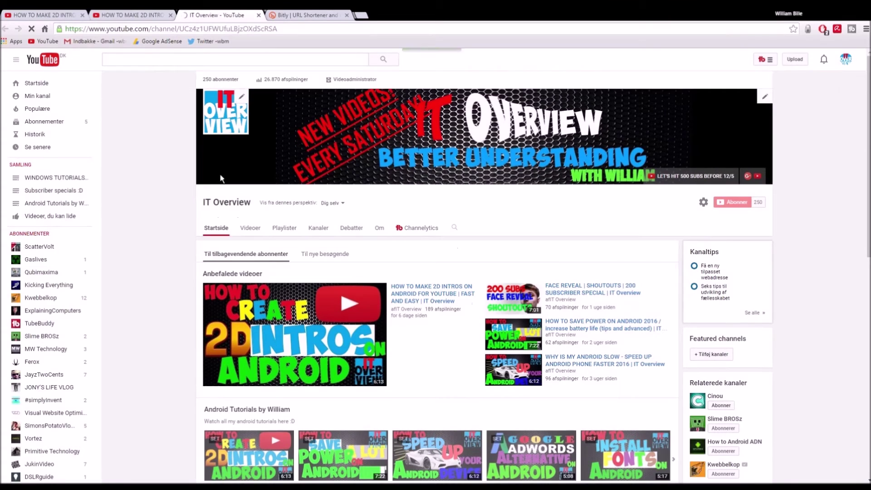
# Step: Close the IT Overview channel tab and return to the description edit box
pyautogui.click(258, 15)
pyautogui.scroll(-6, 237, 127)
pyautogui.scroll(1, 236, 149)
pyautogui.scroll(6, 236, 156)
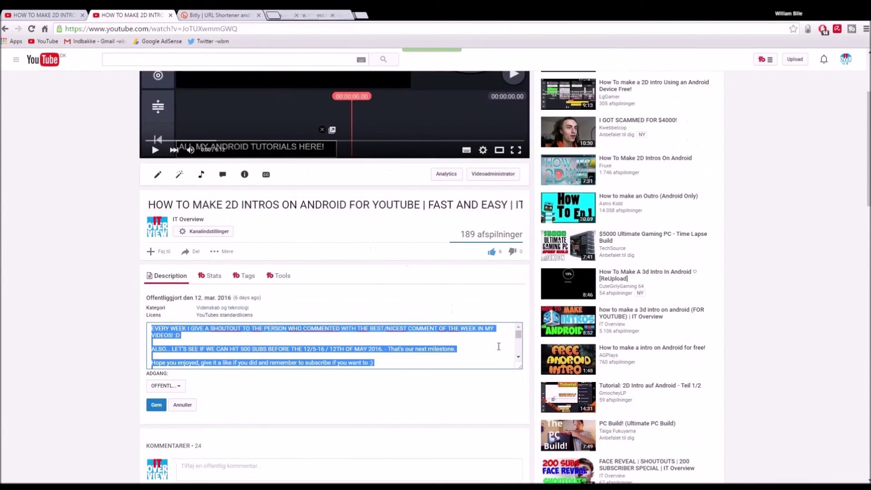
pyautogui.moveTo(521, 370); pyautogui.dragTo(521, 483)
pyautogui.scroll(-5, 378, 423)
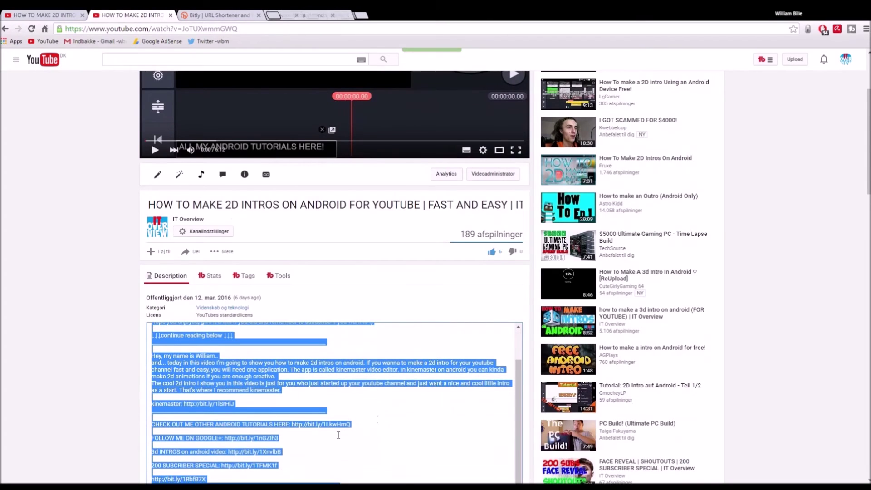
pyautogui.click(215, 388)
pyautogui.moveTo(215, 389); pyautogui.dragTo(152, 389)
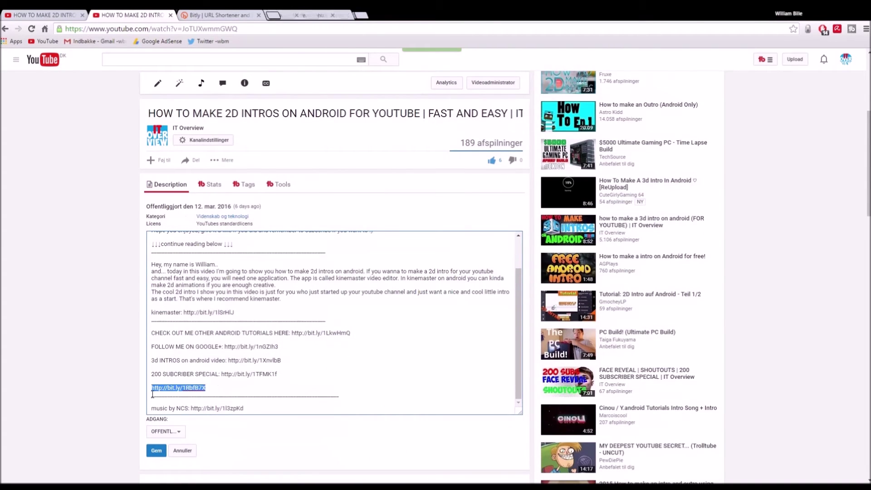
pyautogui.press('BackSpace')
pyautogui.press('BackSpace')
pyautogui.press('BackSpace')
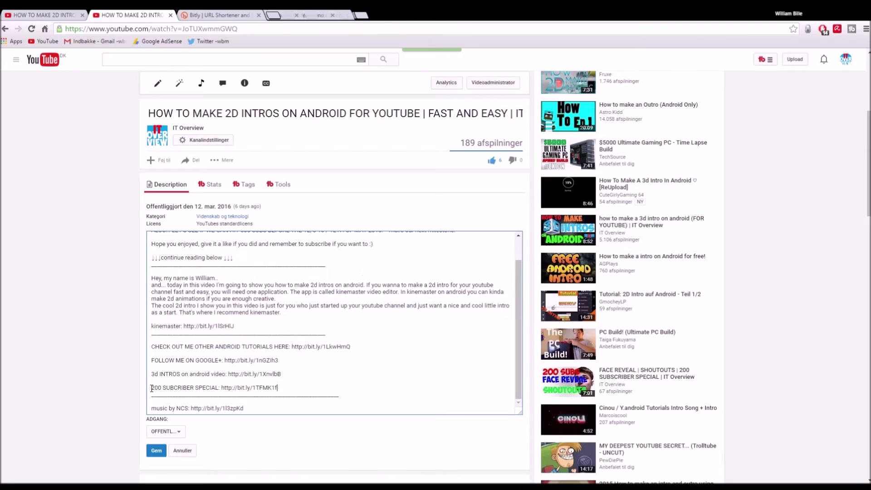
pyautogui.click(156, 463)
pyautogui.click(156, 452)
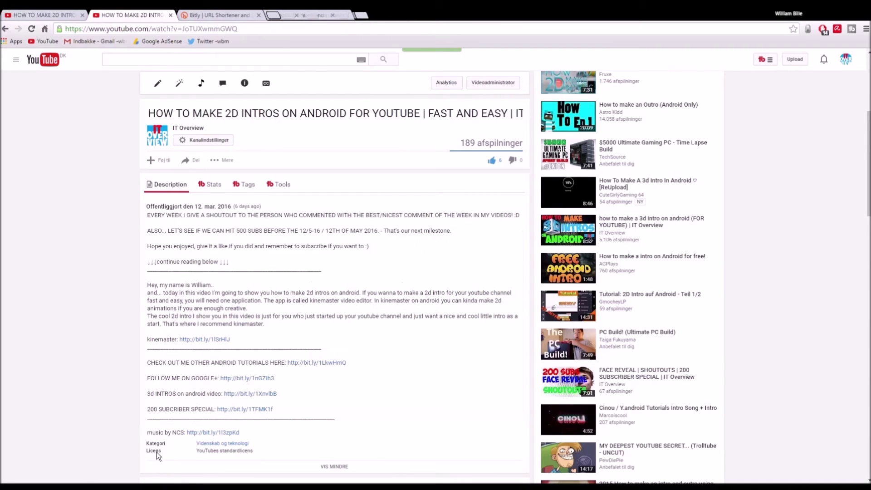
pyautogui.scroll(-2, 249, 409)
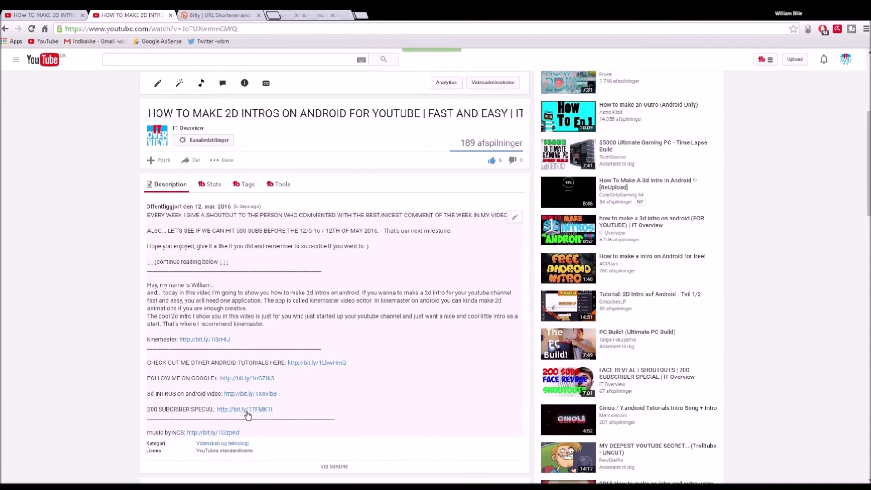
pyautogui.scroll(5, 364, 410)
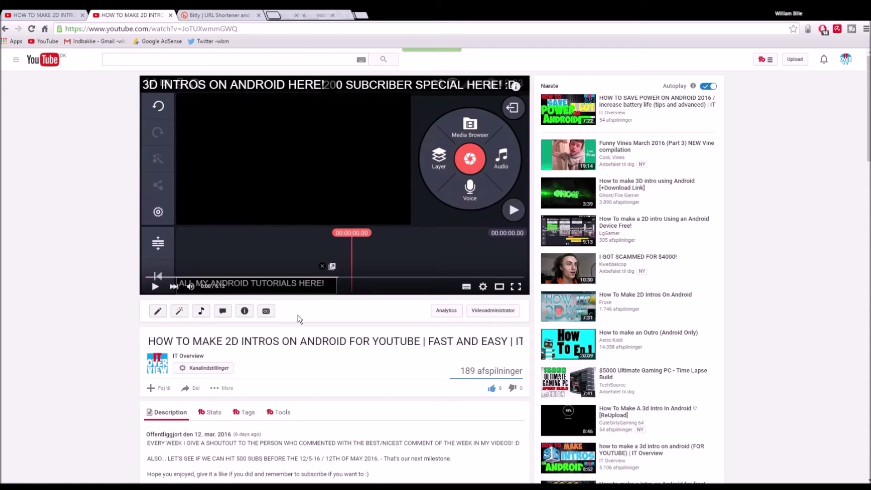
pyautogui.scroll(-1, 335, 335)
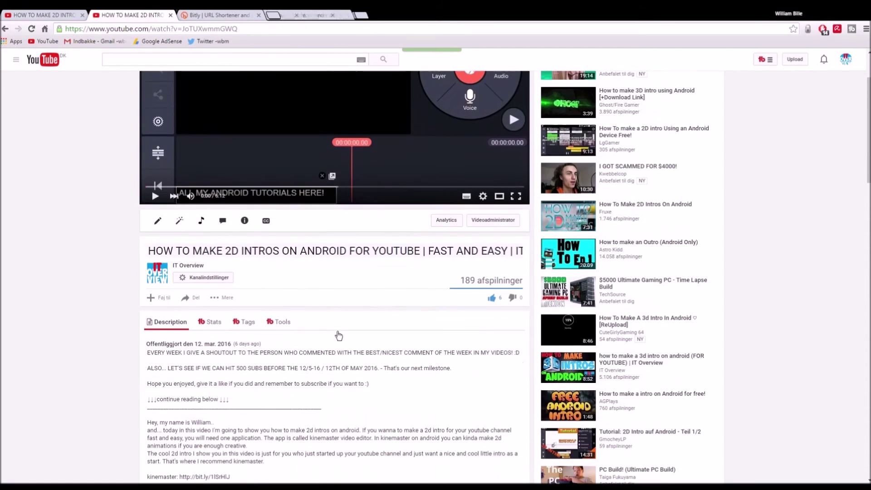
pyautogui.scroll(1, 338, 335)
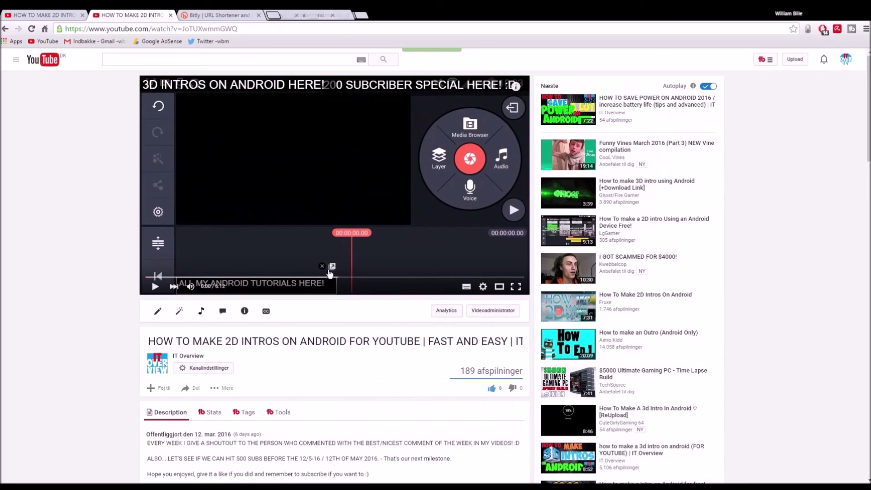